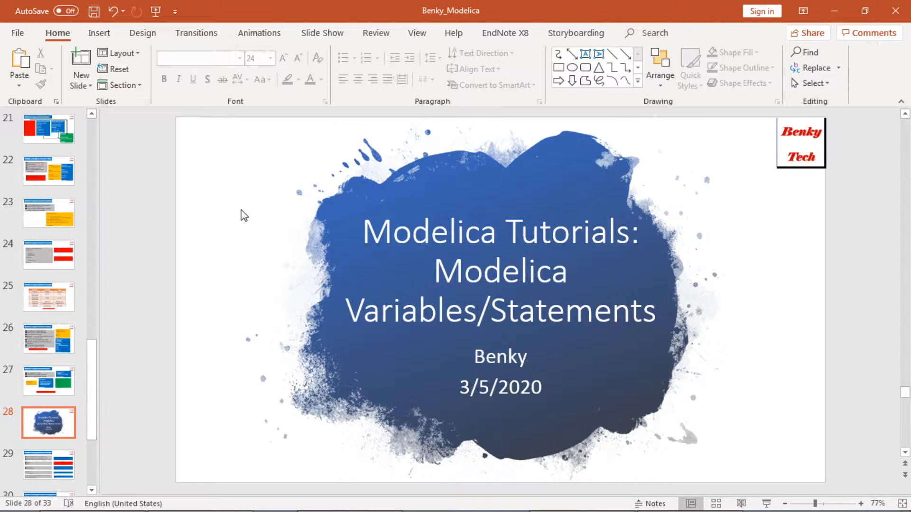
scroll(241, 210, "down", 1)
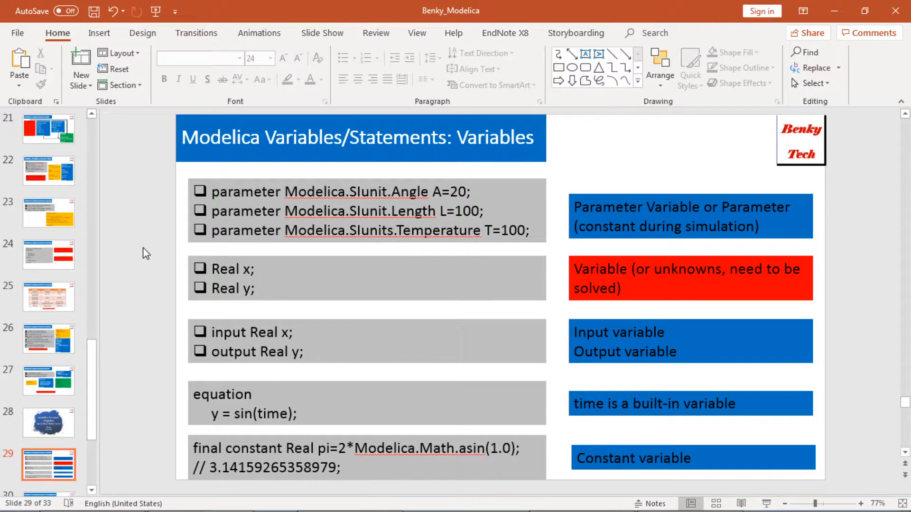
left_click(443, 190)
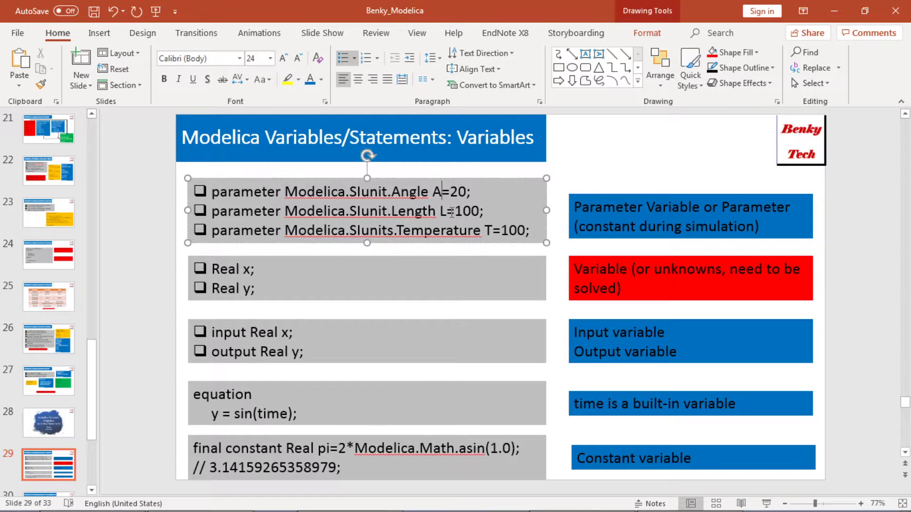
left_click(561, 243)
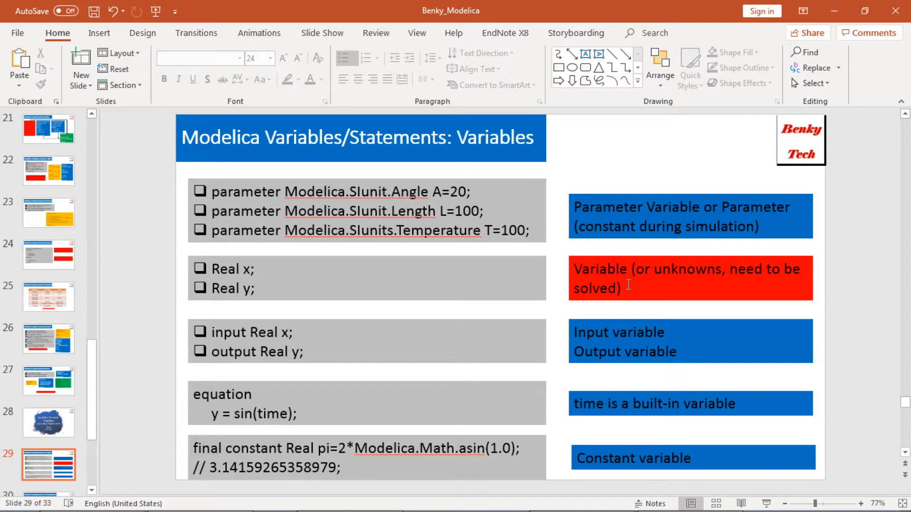
left_click(629, 285)
left_click(562, 246)
left_click(264, 271)
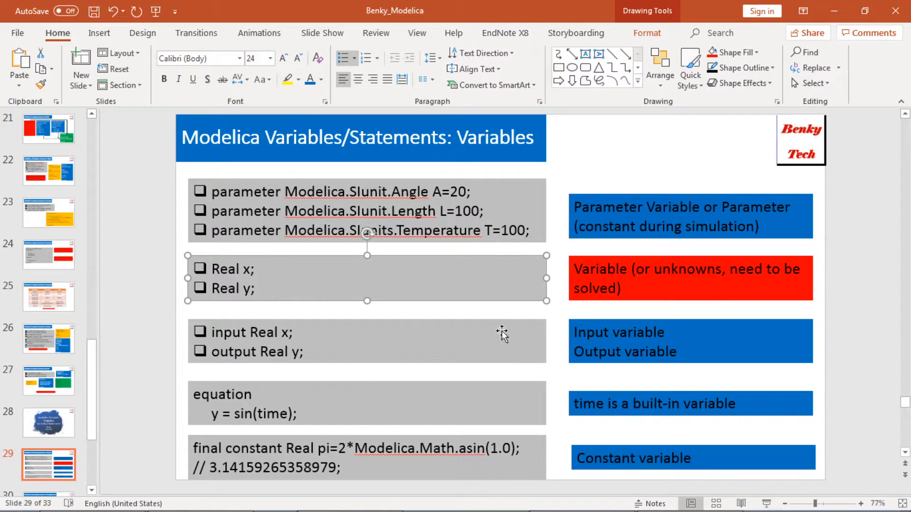
left_click(559, 317)
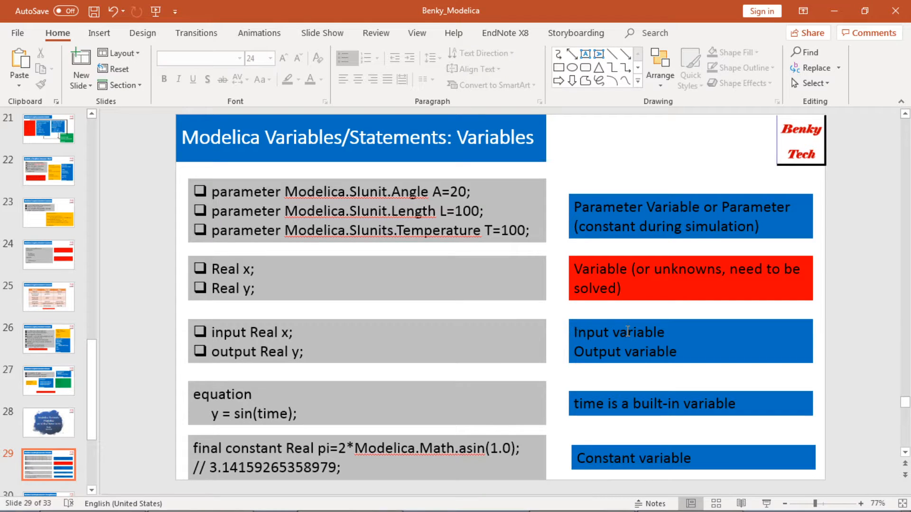
left_click(215, 332)
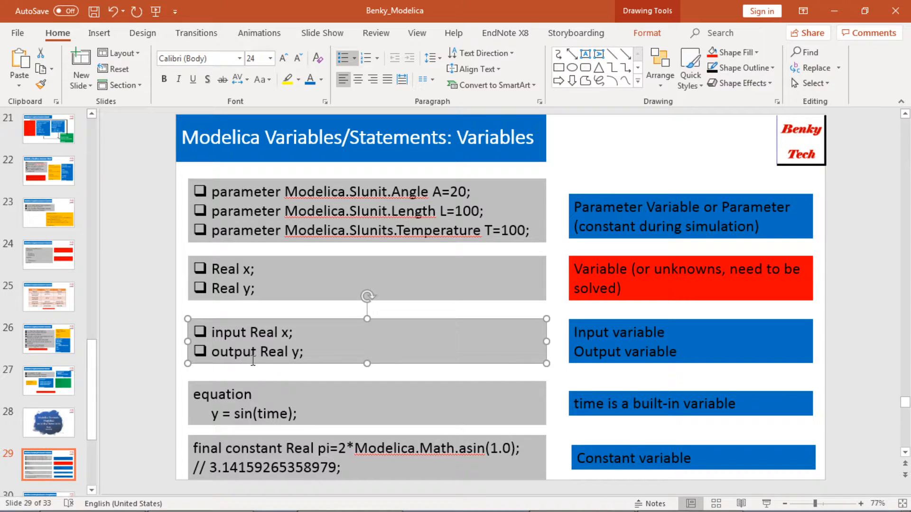
left_click(276, 352)
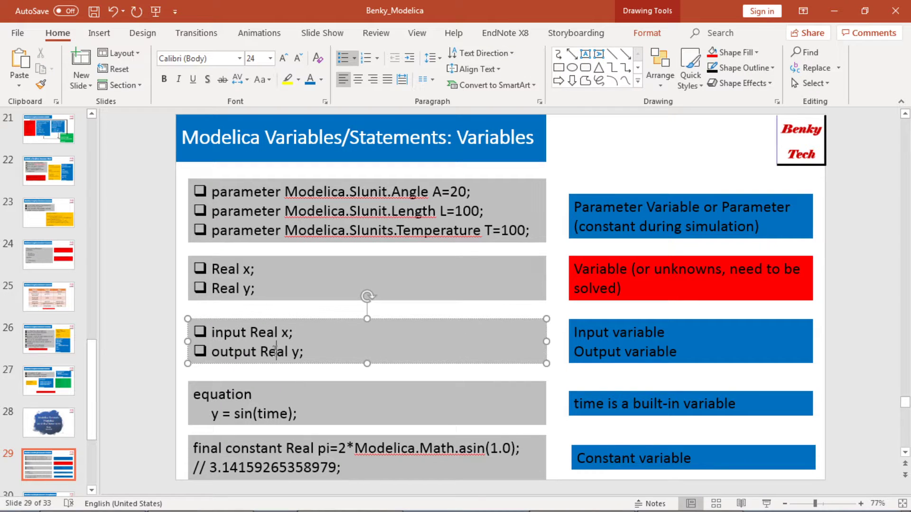
left_click(561, 375)
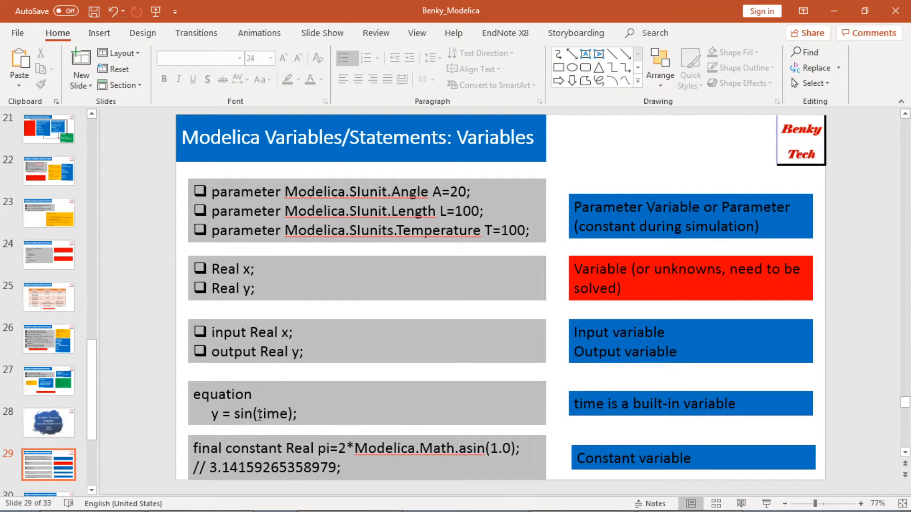
- Highlight the word time in sin(time) and then the expression defining pi on the Variables slide
double_click(270, 413)
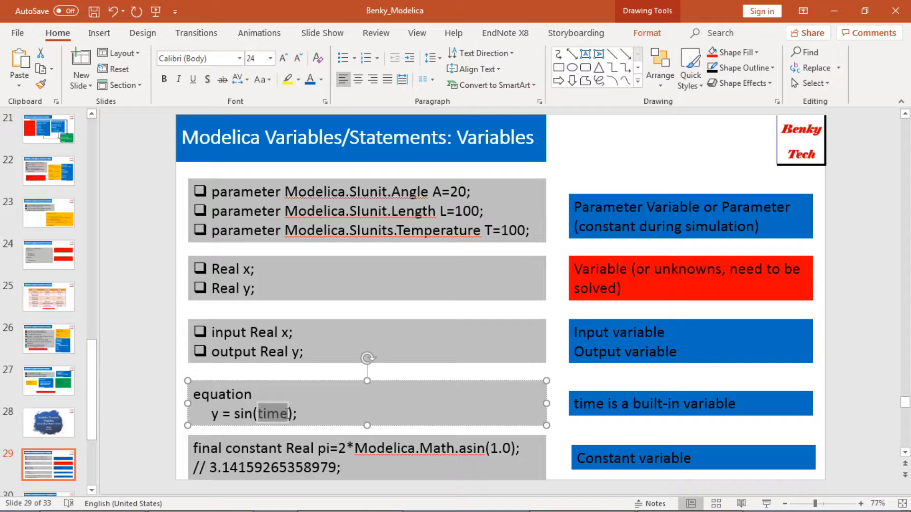
left_click(246, 396)
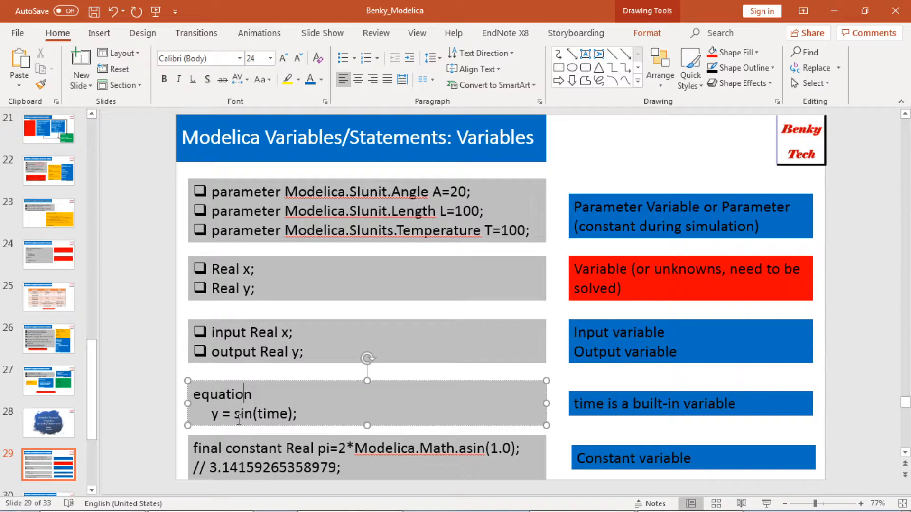
left_click(257, 415)
left_click(567, 441)
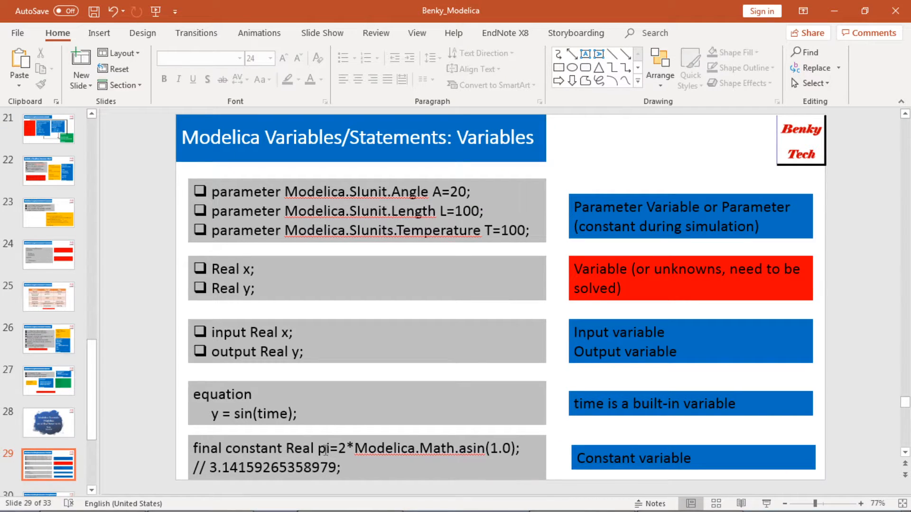
left_click_drag(339, 448, 521, 449)
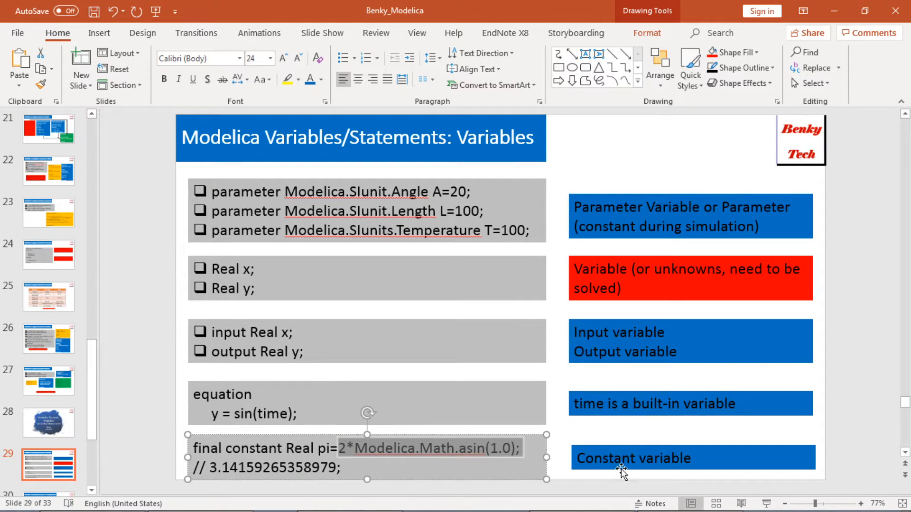
left_click(571, 441)
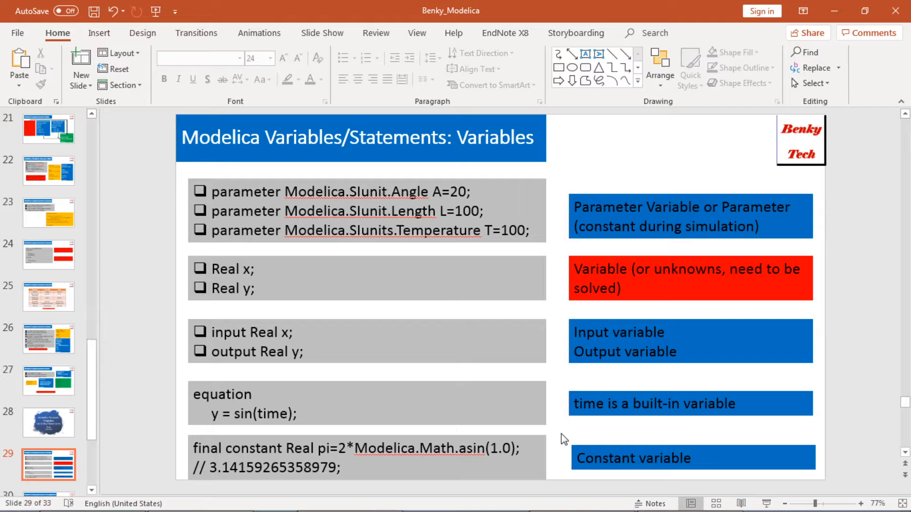
scroll(561, 440, "down", 1)
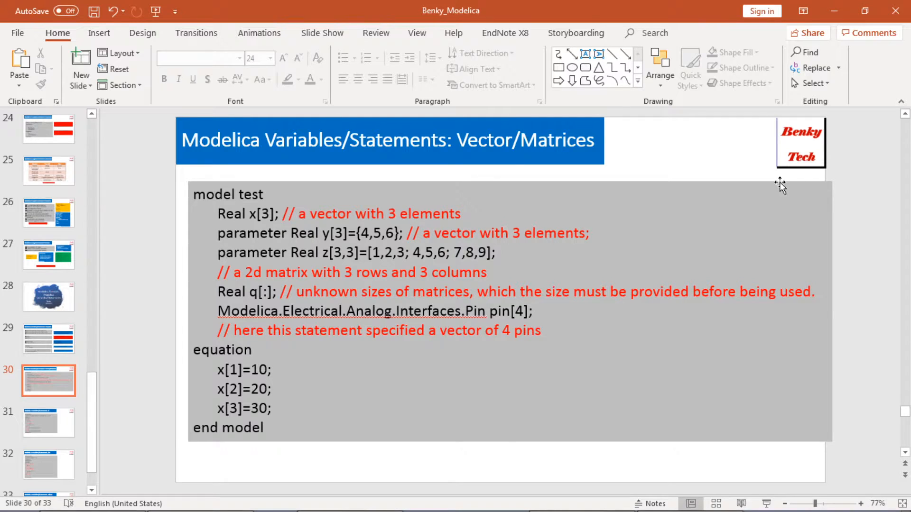
left_click_drag(780, 182, 768, 182)
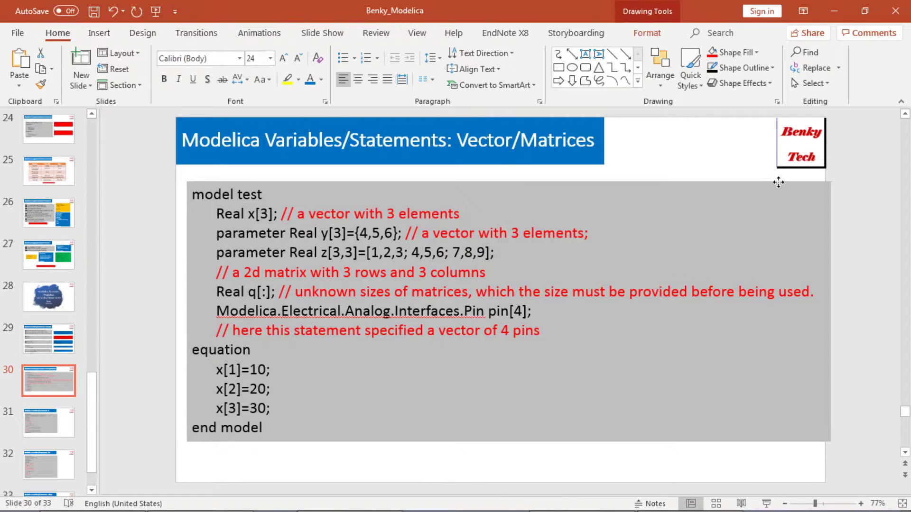
left_click(882, 256)
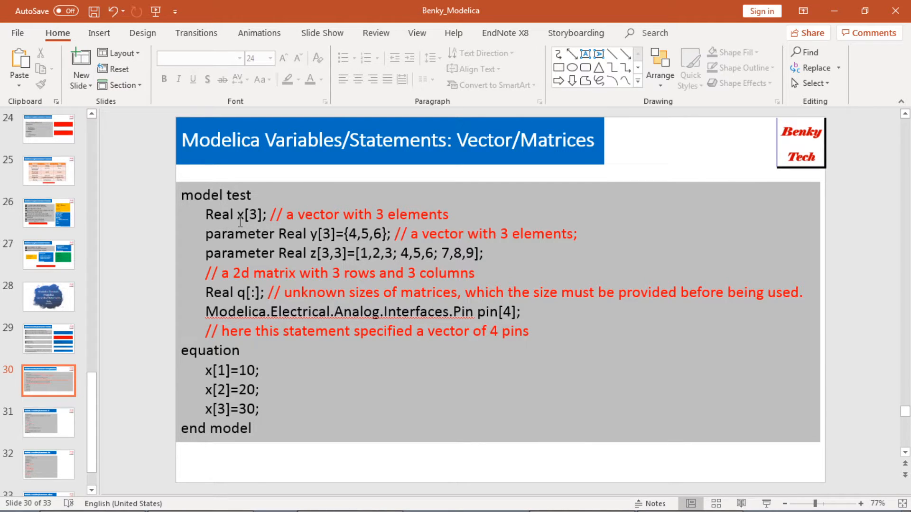
left_click_drag(206, 215, 288, 216)
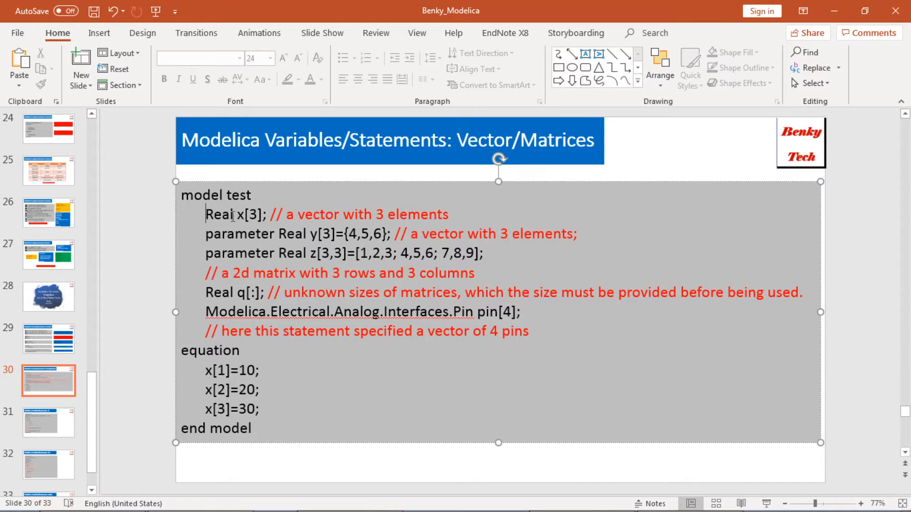
left_click(258, 229)
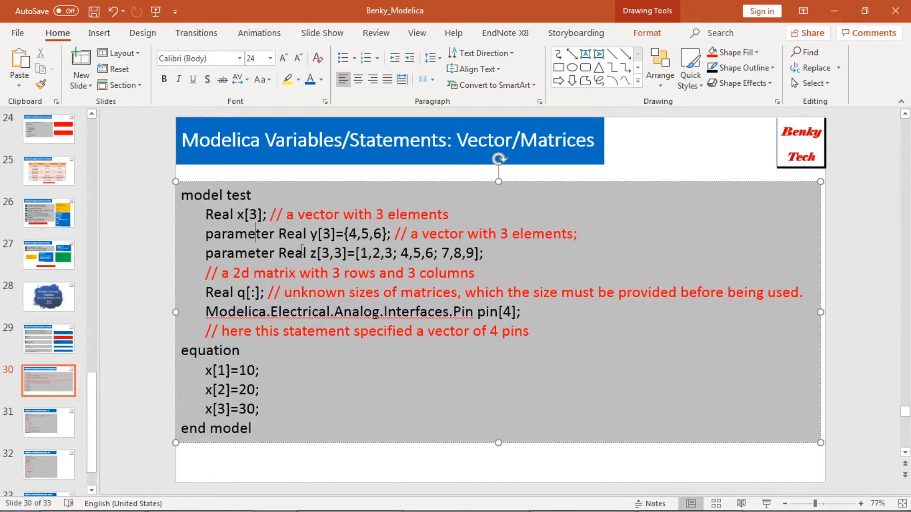
left_click(504, 269)
left_click_drag(340, 234, 444, 234)
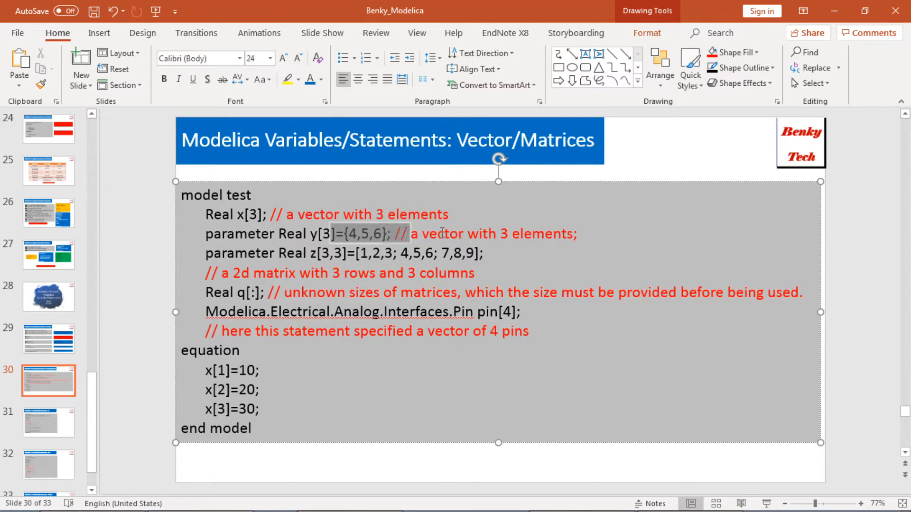
left_click(513, 266)
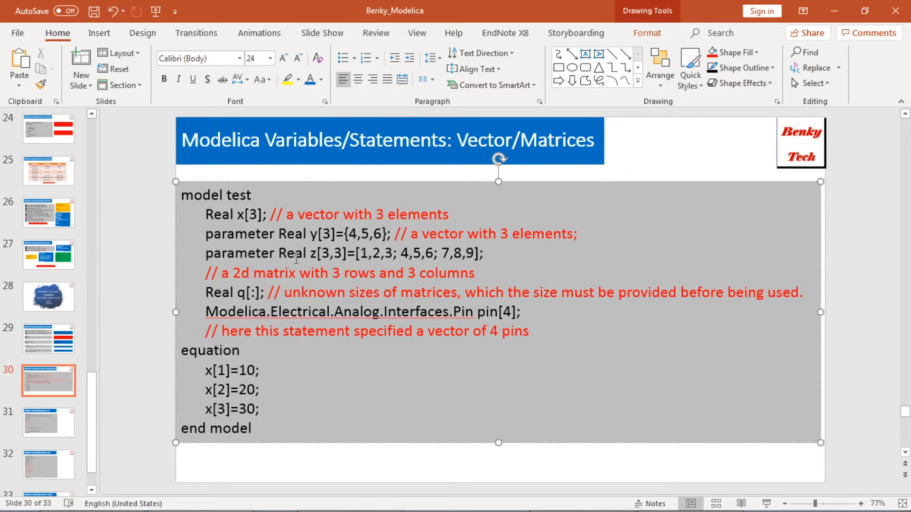
left_click_drag(311, 254, 394, 254)
left_click(432, 254)
left_click(152, 296)
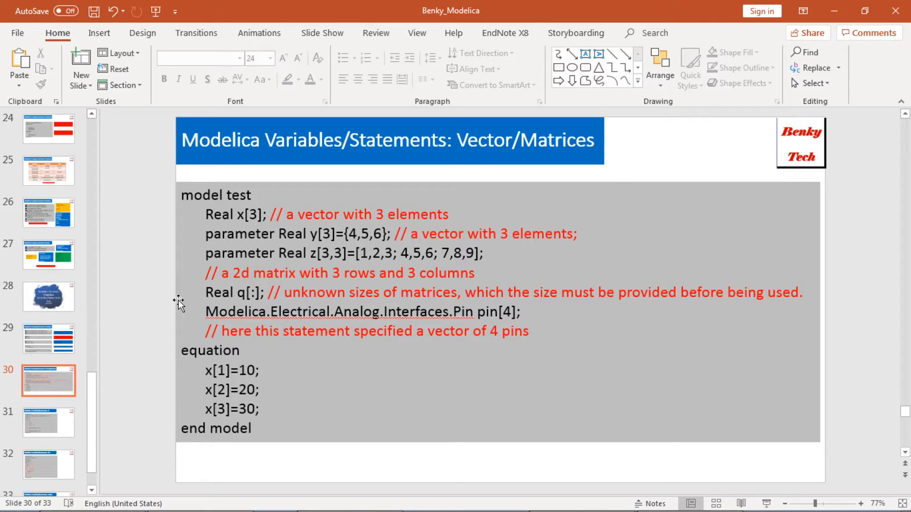
- Highlight the q[:] Real declaration, then Modelica.Electrical.Analog and pin[4]; on the pin line
left_click_drag(206, 292, 269, 293)
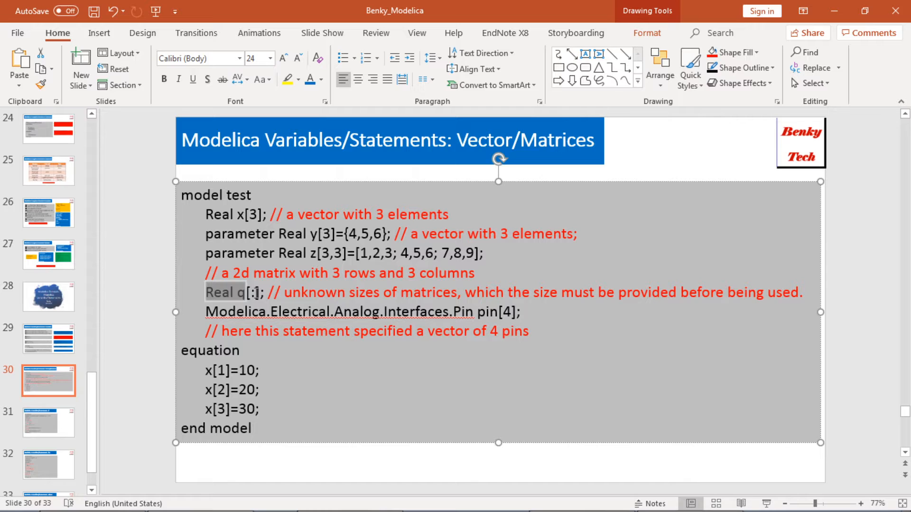
left_click(299, 293)
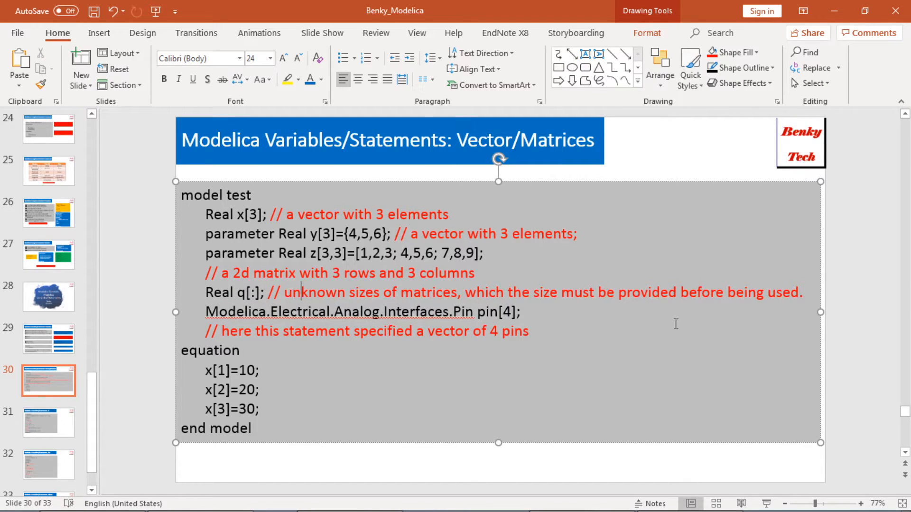
left_click(845, 312)
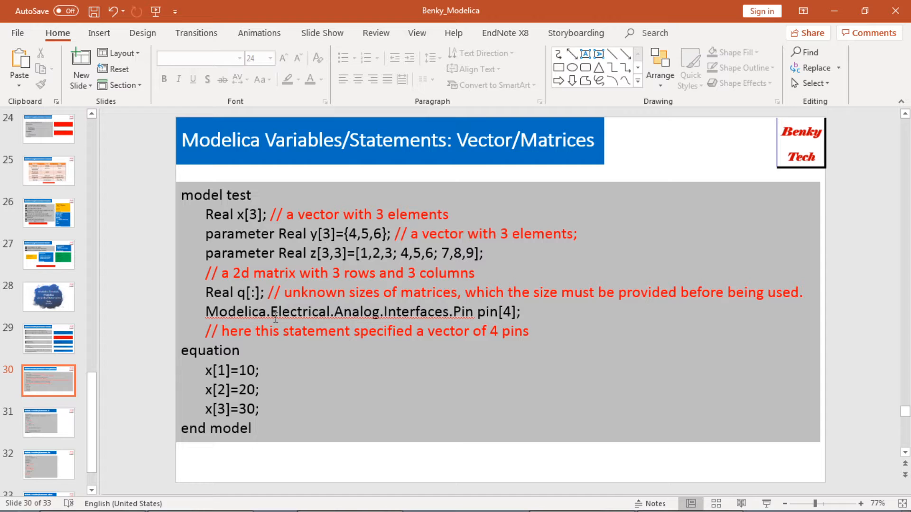
left_click_drag(206, 312, 380, 313)
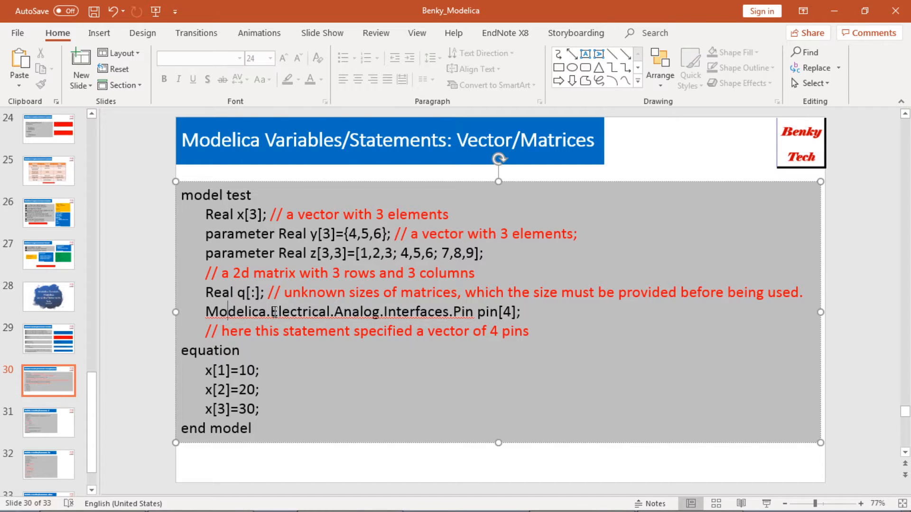
left_click(520, 311)
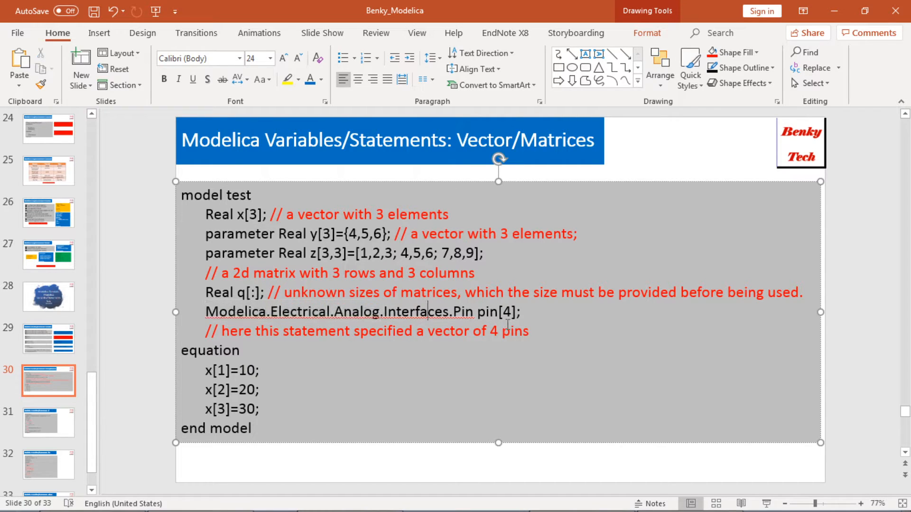
left_click_drag(504, 313, 478, 312)
left_click(520, 312)
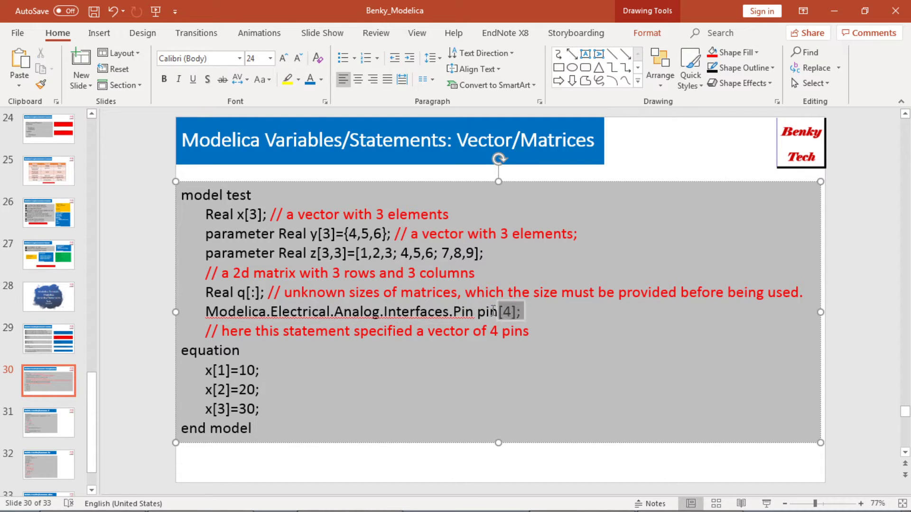
left_click(137, 331)
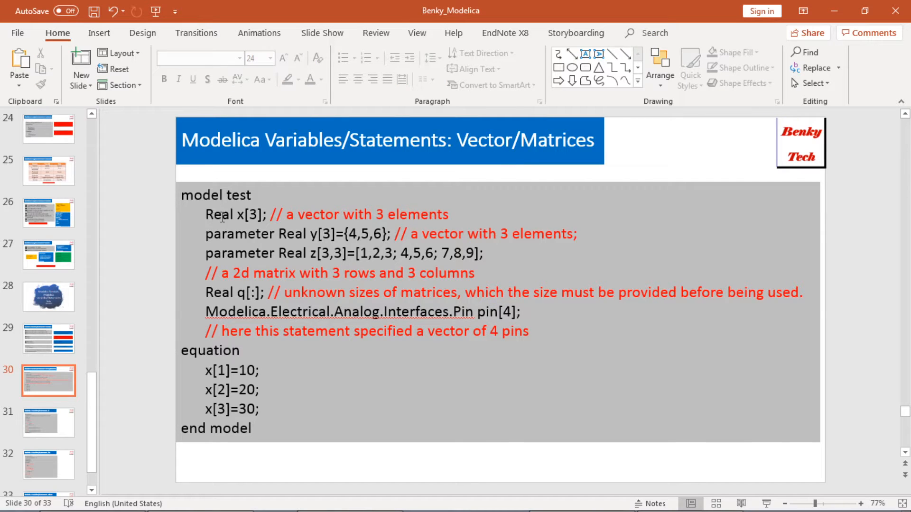
- Highlight the Real x[3]; declaration and the three x[...] equations, then advance to the if slide
left_click_drag(206, 215, 274, 215)
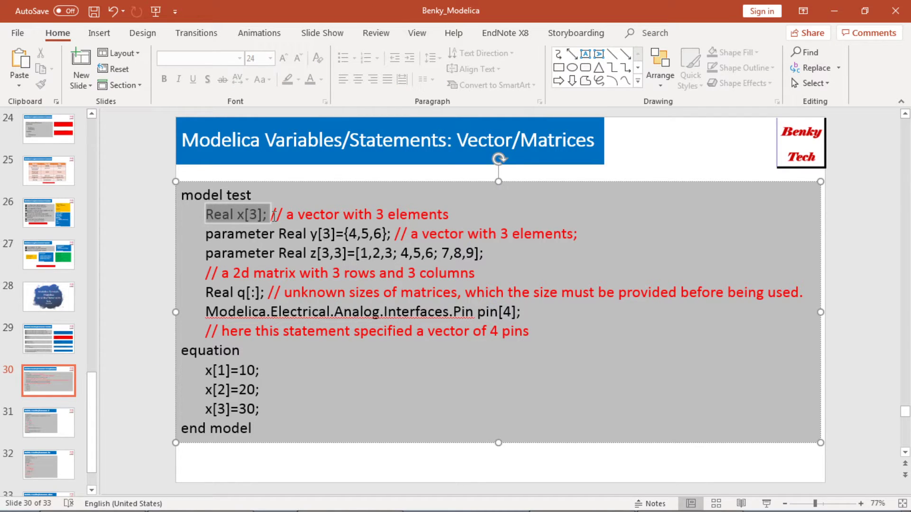
left_click(206, 370)
left_click_drag(206, 370, 262, 409)
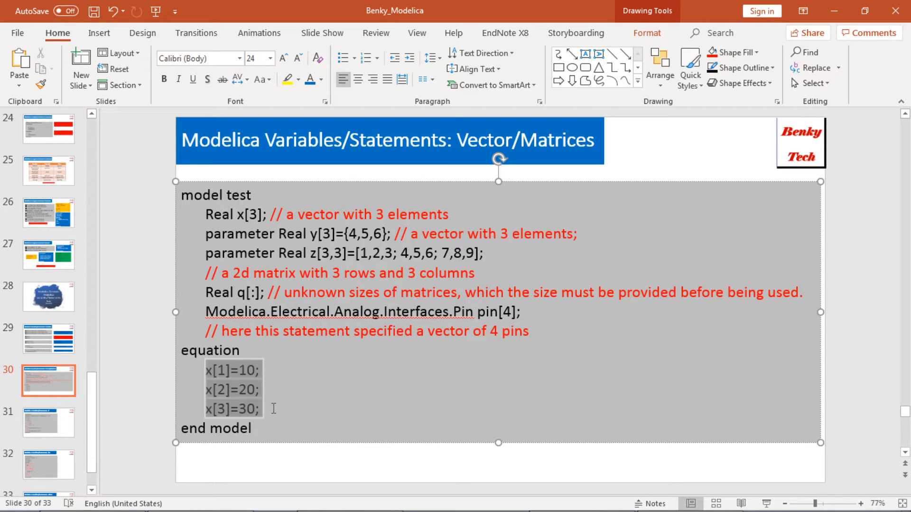
left_click(139, 294)
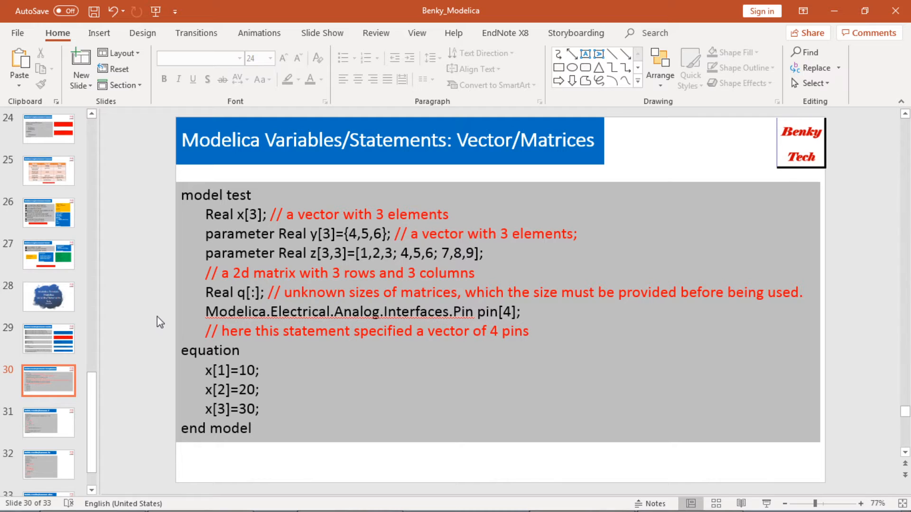
key("Page_Down")
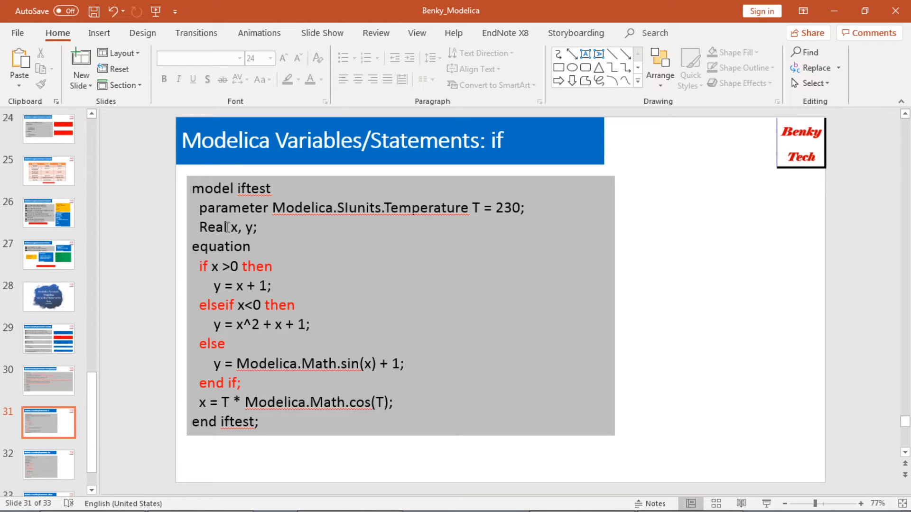
- Highlight the condition if x > 0 then and the first branch y = x + 1; in the iftest code
left_click(343, 235)
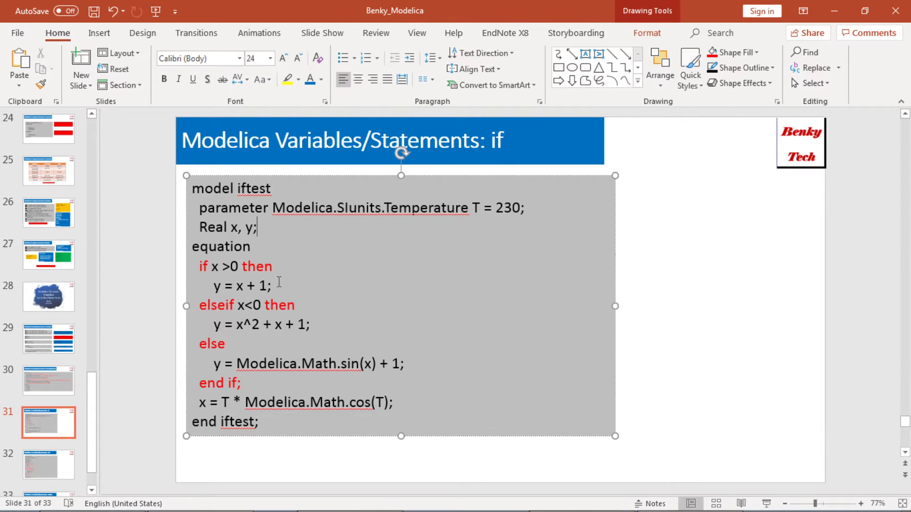
left_click(198, 267)
left_click_drag(197, 268, 235, 267)
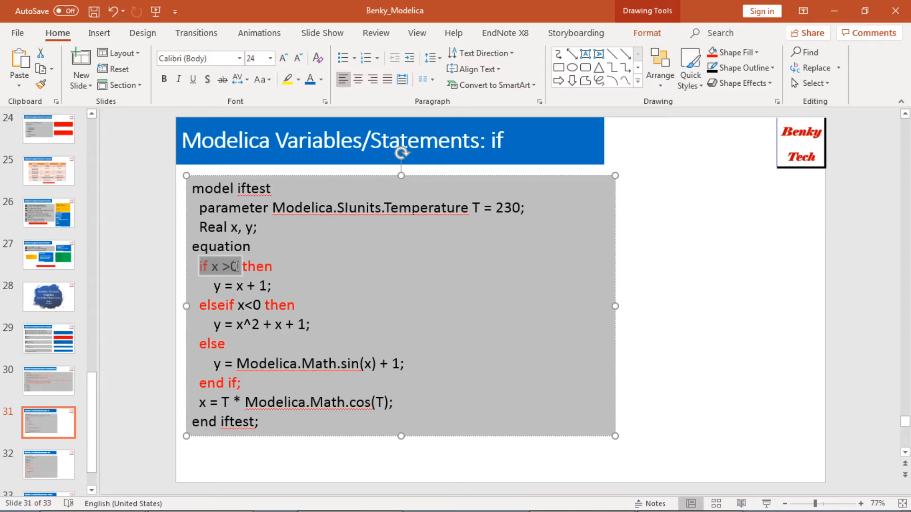
left_click_drag(235, 267, 272, 267)
left_click(288, 270)
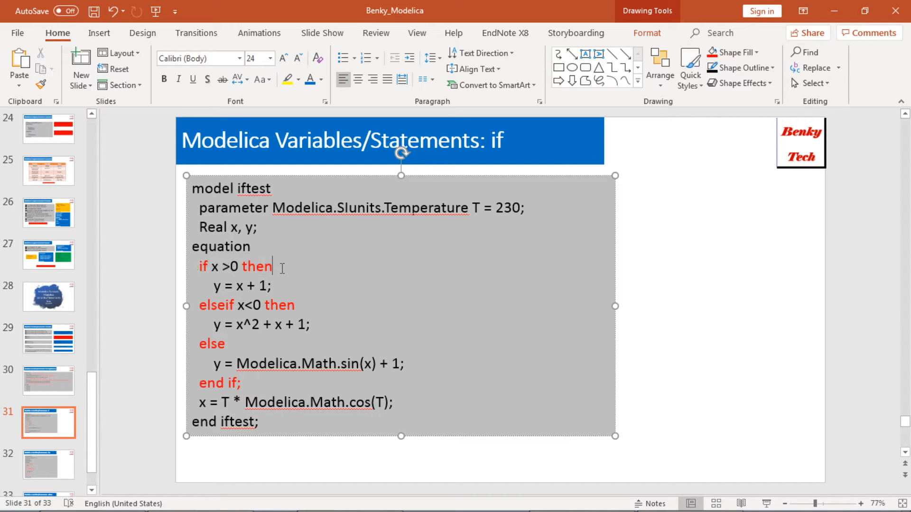
left_click_drag(214, 286, 275, 286)
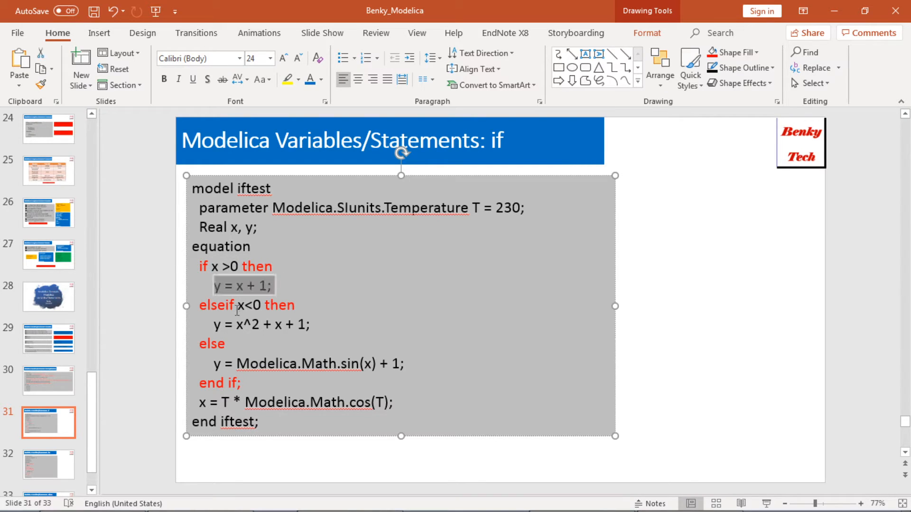
left_click(311, 305)
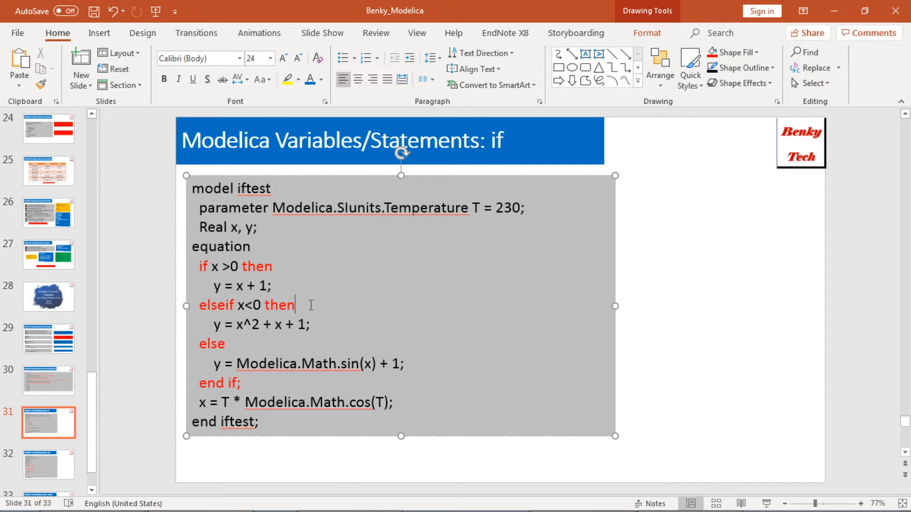
- Highlight the elseif branch y = x^2 + x + 1;, the sin(x) else line and the end if line
left_click_drag(212, 325, 311, 325)
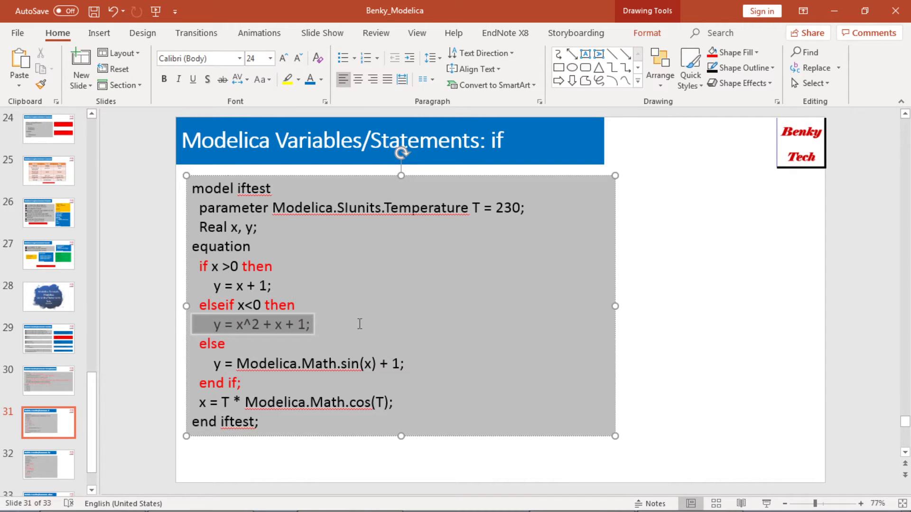
left_click(246, 345)
left_click_drag(214, 364, 404, 364)
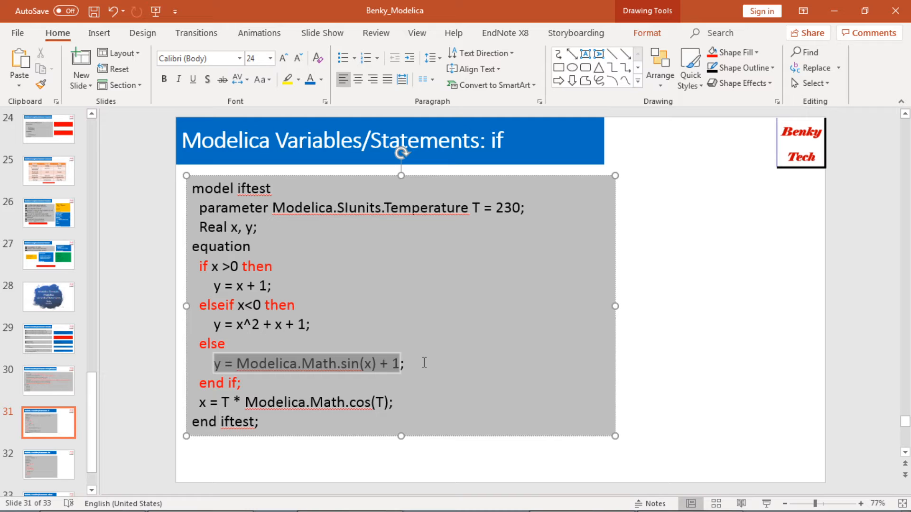
left_click(259, 382)
key("Escape")
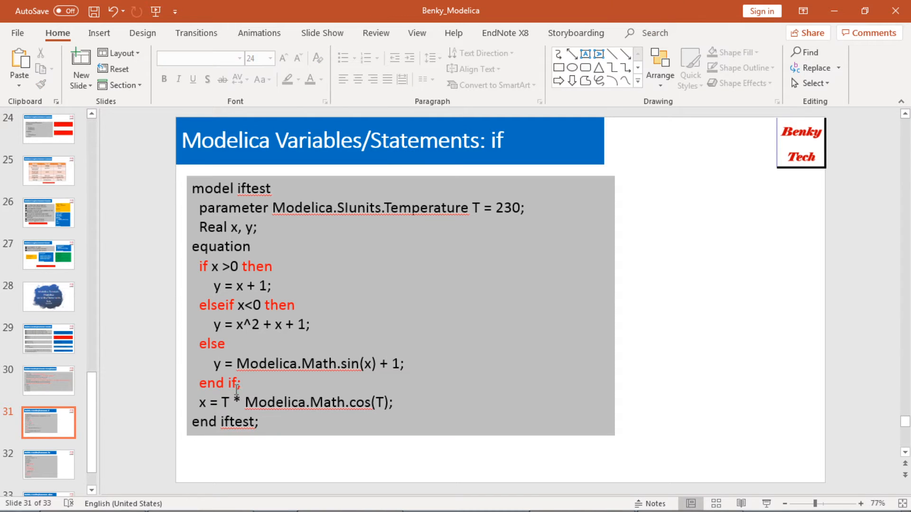
left_click(251, 384)
left_click_drag(246, 383, 199, 383)
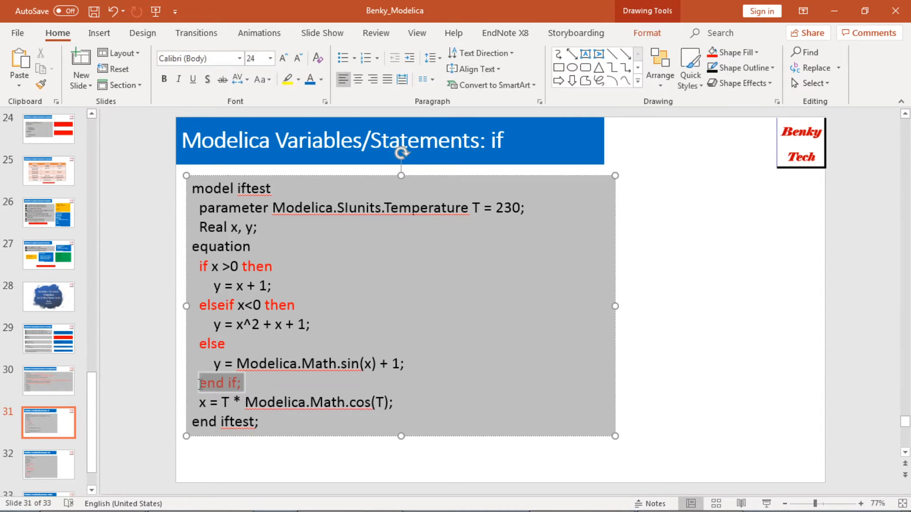
left_click(130, 317)
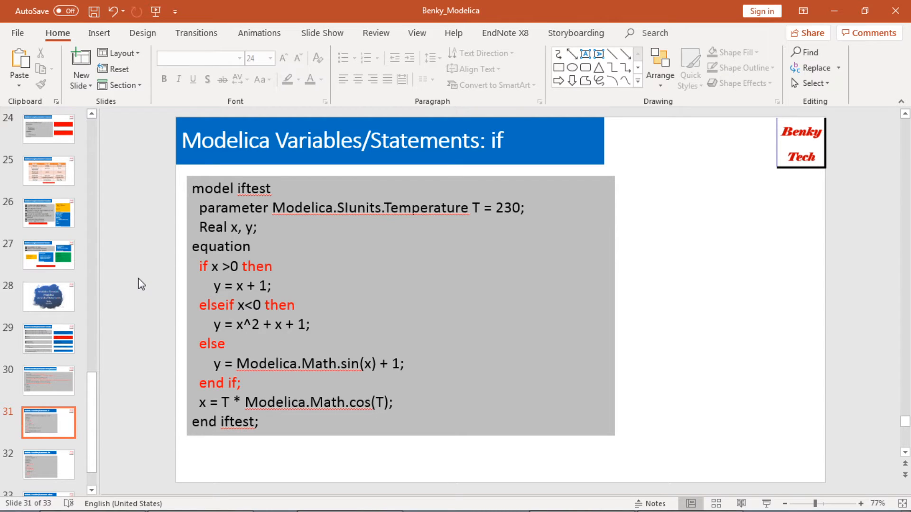
- Advance to the for slide and highlight the first for loop's header, undoing an accidental move
key("Page_Down")
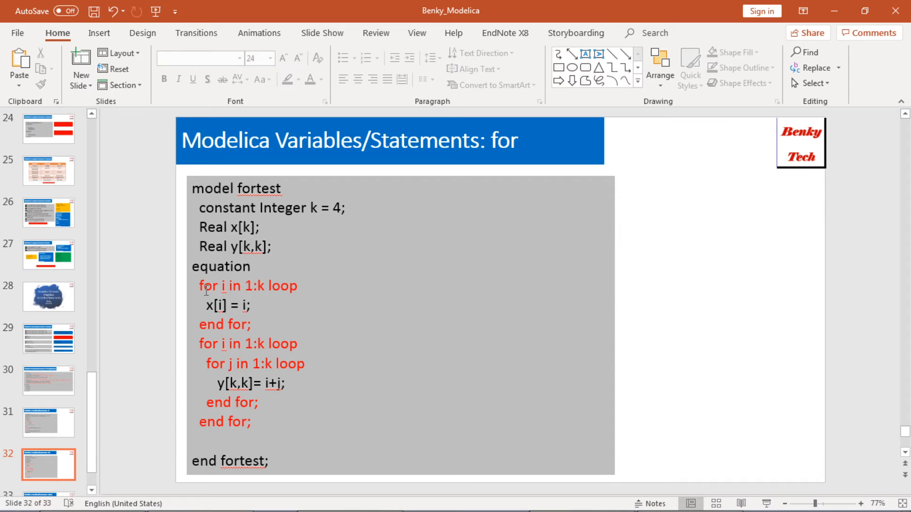
left_click_drag(199, 285, 255, 286)
left_click(251, 305)
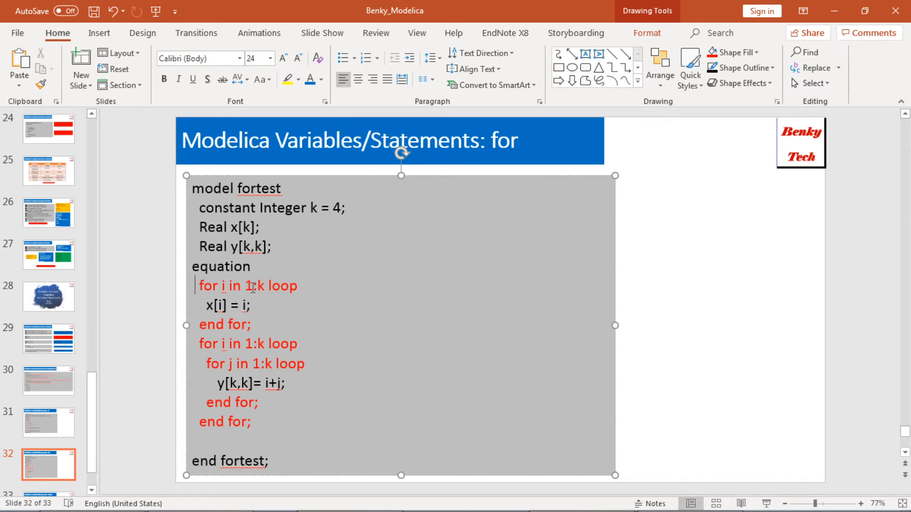
mouse_move(198, 286)
left_mouse_down()
mouse_move(300, 285)
mouse_move(306, 303)
left_mouse_up()
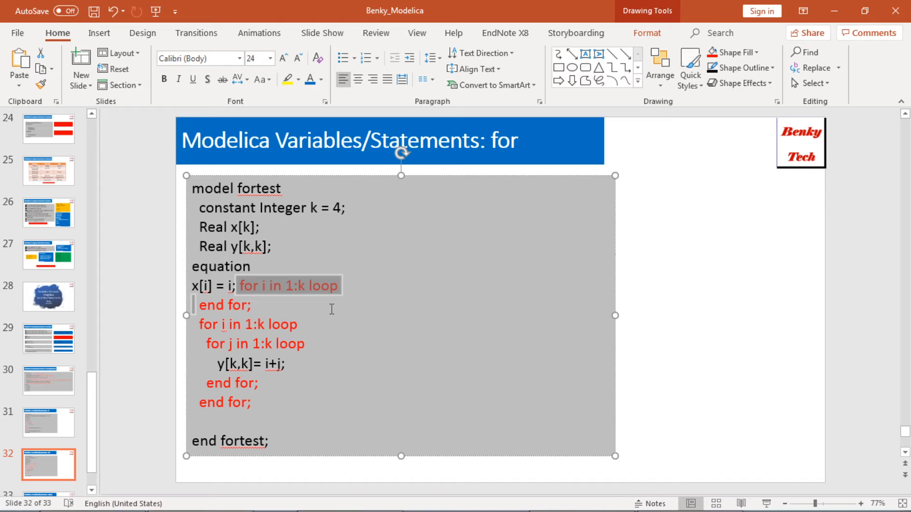
key("ctrl+z")
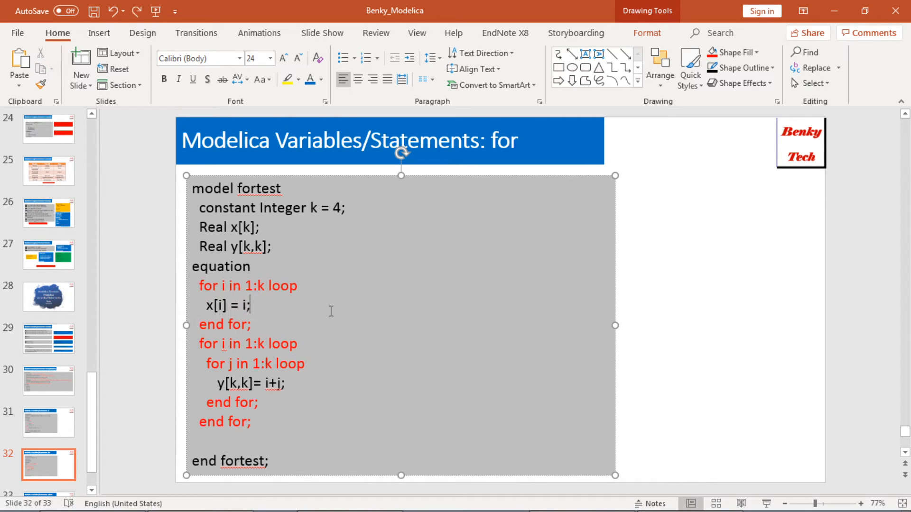
left_click(147, 322)
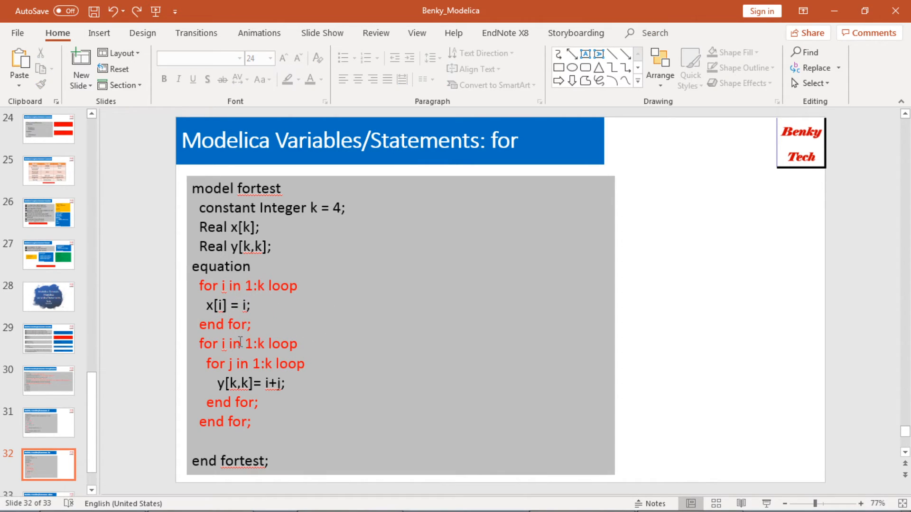
- Highlight the whole first for loop, the closing end for lines and the nested for loop
left_click_drag(256, 325, 196, 286)
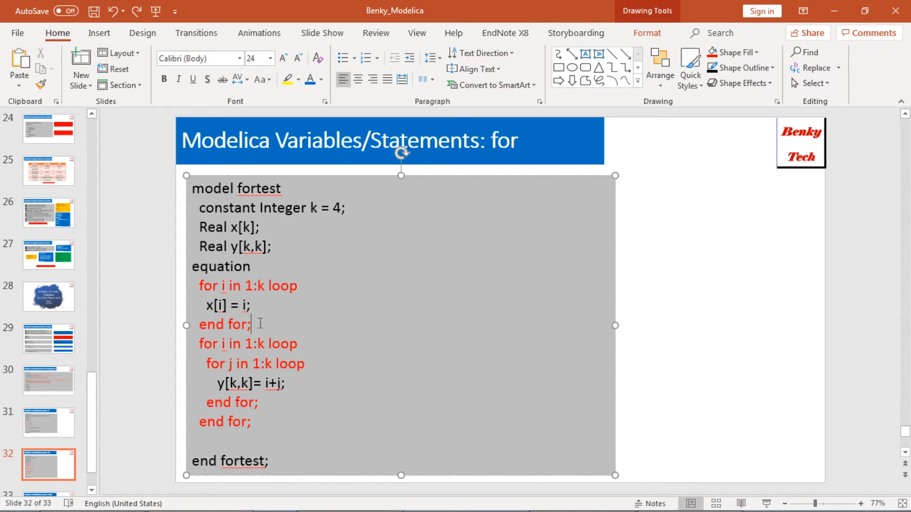
left_click(281, 426)
left_click_drag(253, 423, 203, 366)
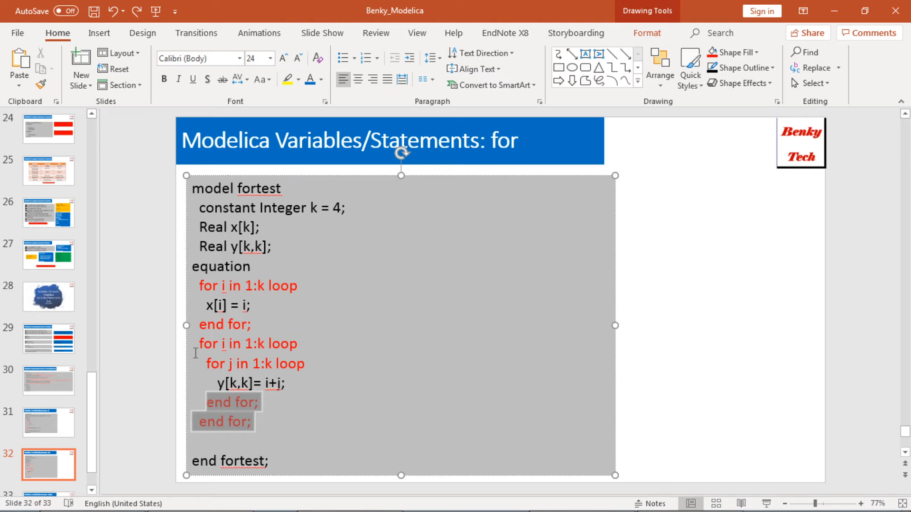
left_click(187, 344)
left_click(190, 345)
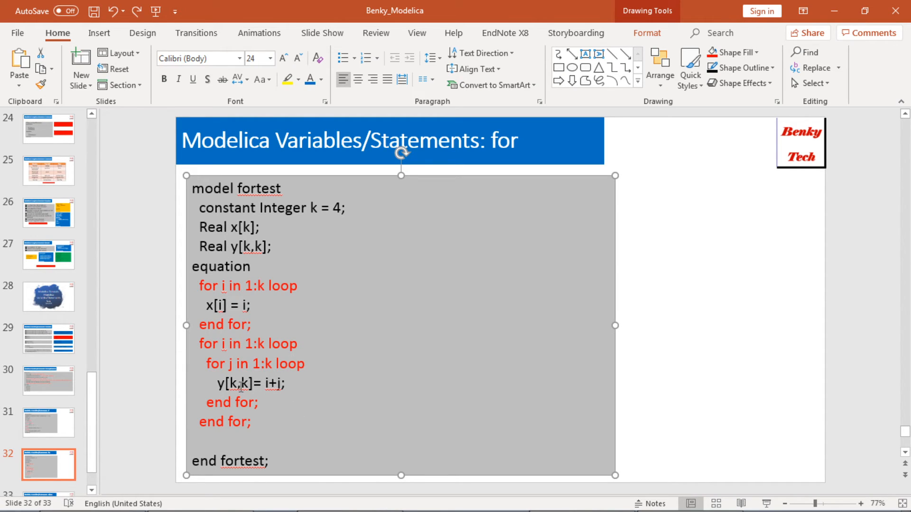
left_click(242, 382)
mouse_move(199, 345)
left_mouse_down()
mouse_move(229, 361)
mouse_move(282, 424)
left_mouse_up()
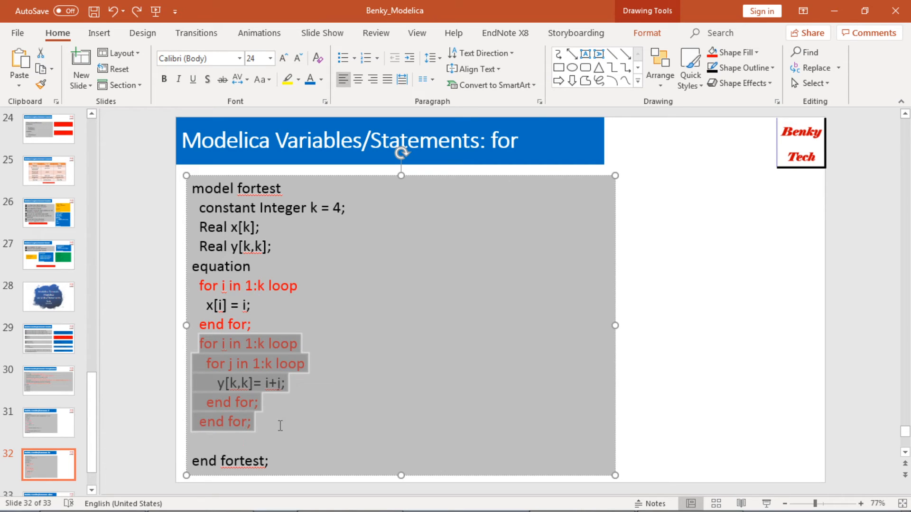
- Insert a blank line after the first end for; and nudge the code box slightly up
left_click(278, 325)
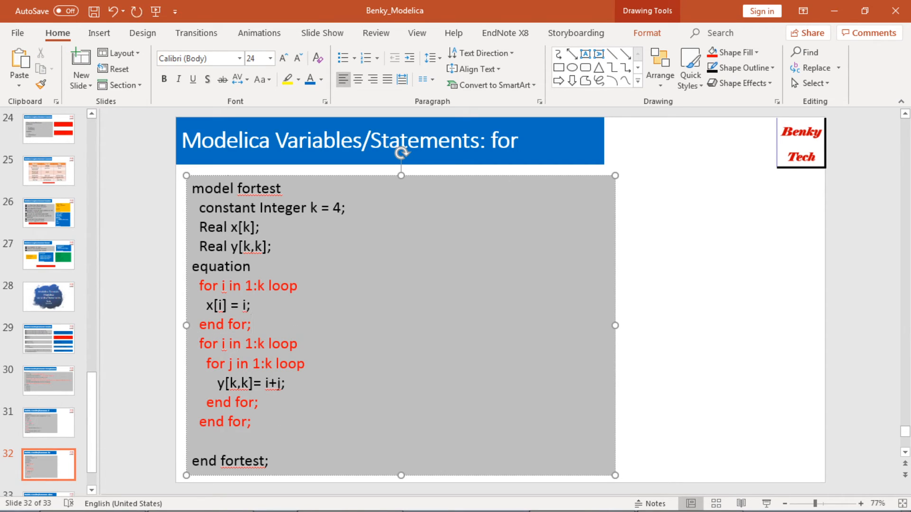
key("Return")
left_click(626, 299)
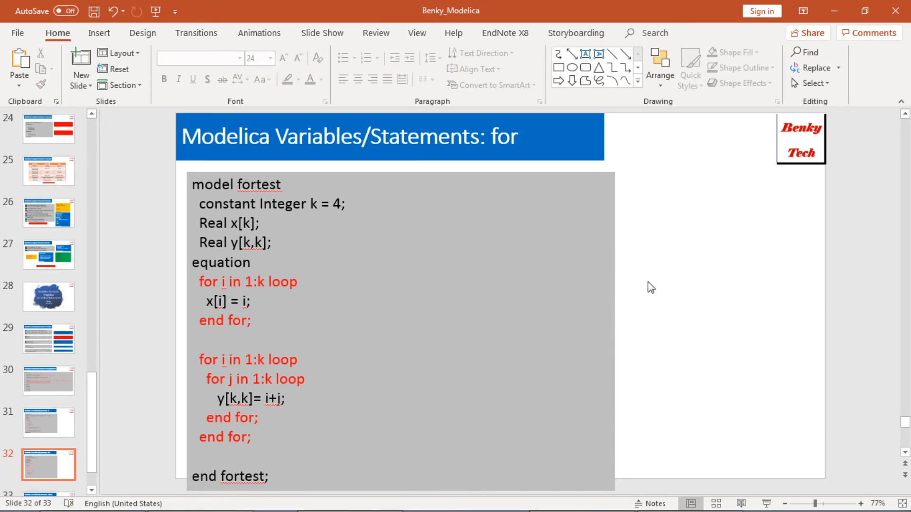
left_click(513, 256)
left_click_drag(509, 227, 509, 218)
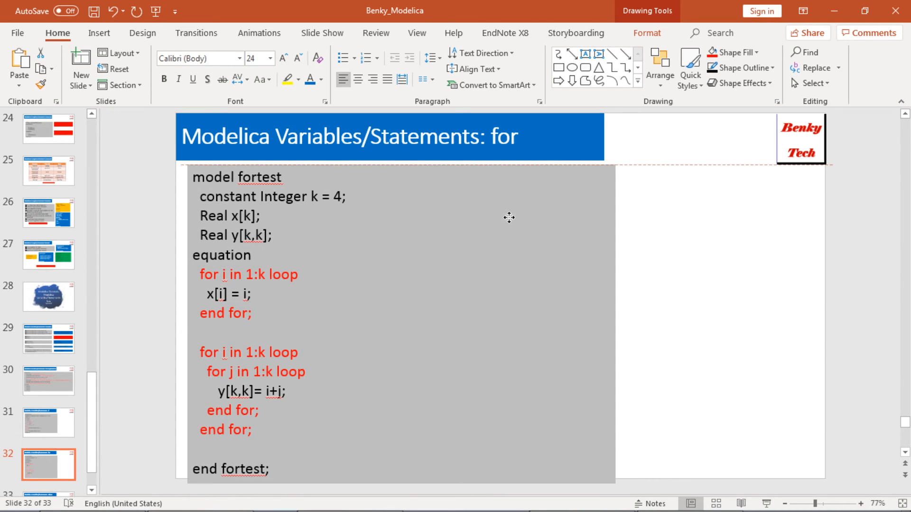
left_click(718, 288)
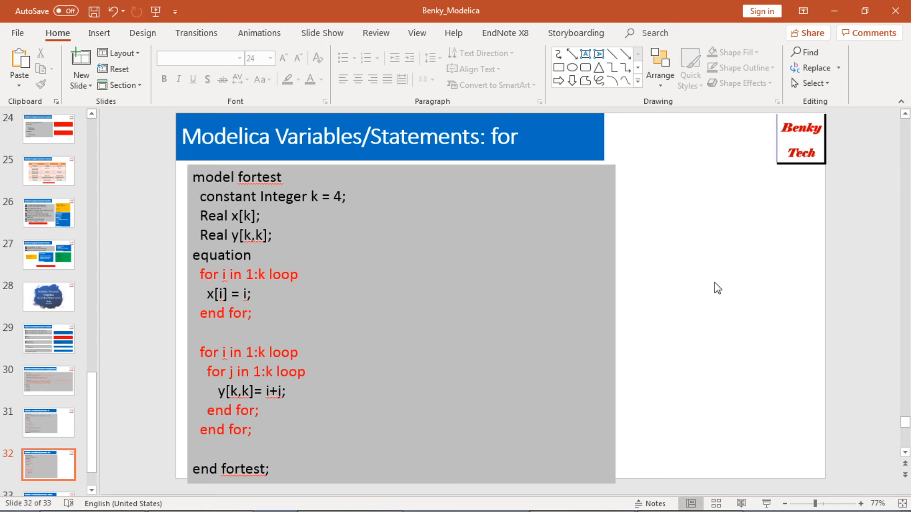
- Advance to the when slide and highlight the condition x > 0 and the y = 2*x; line
key("Page_Down")
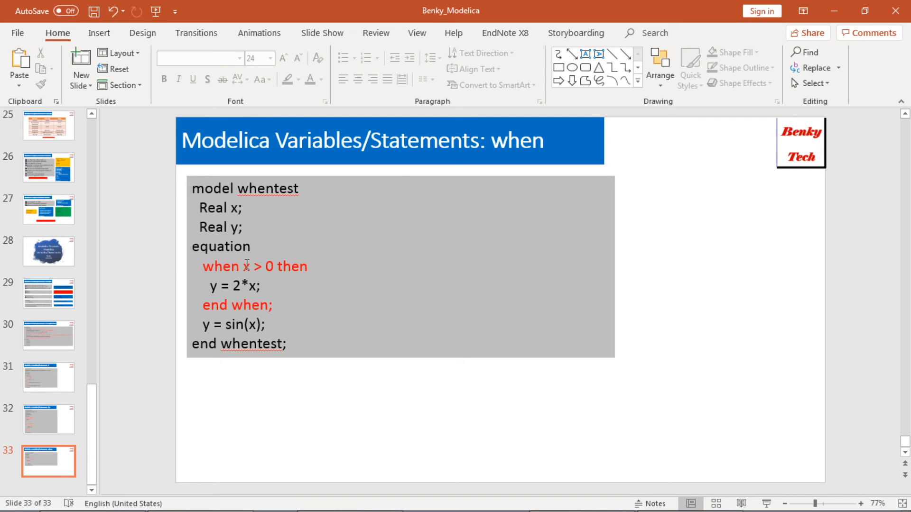
left_click(244, 267)
left_click_drag(245, 266, 275, 266)
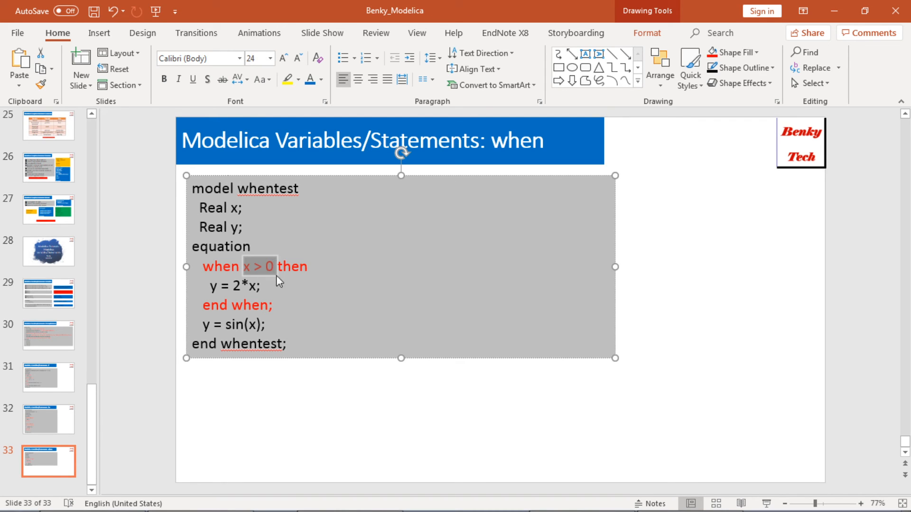
left_click(210, 285)
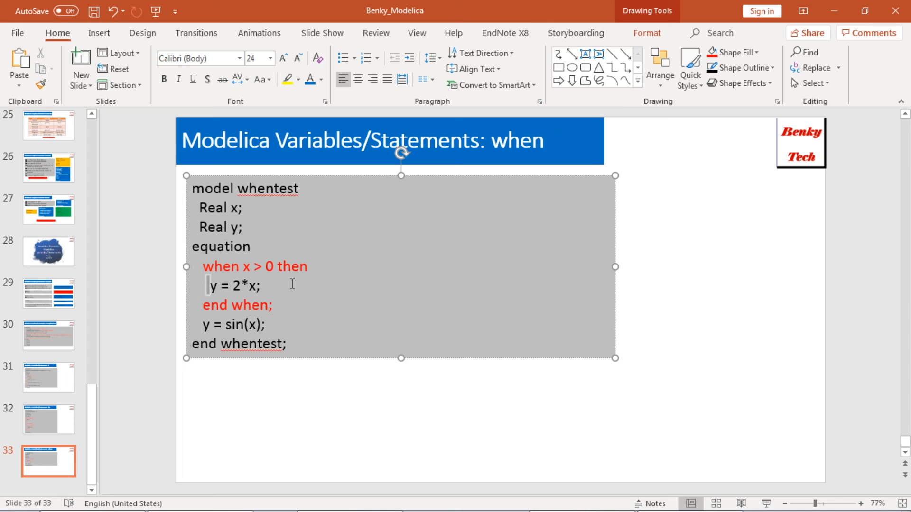
left_click_drag(209, 285, 264, 286)
left_click(512, 292)
left_click(667, 299)
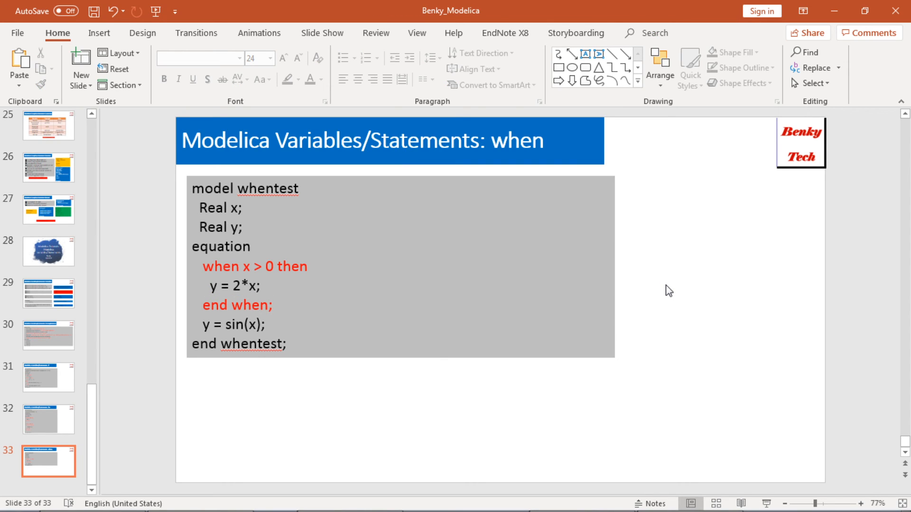